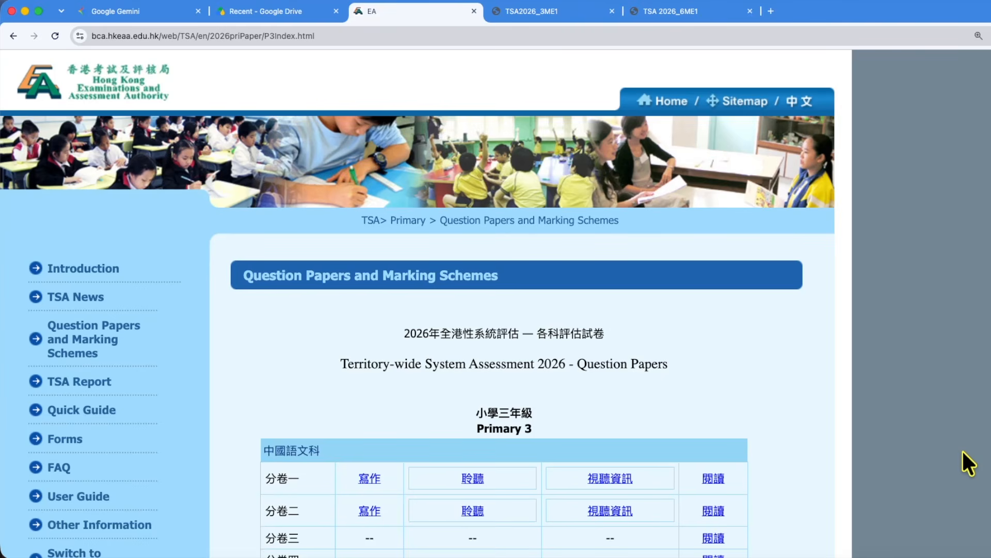
# Step: Find questions 13 and 14 on page 6 of the TSA2026_3ME1 PDF
pyautogui.press('super+1')
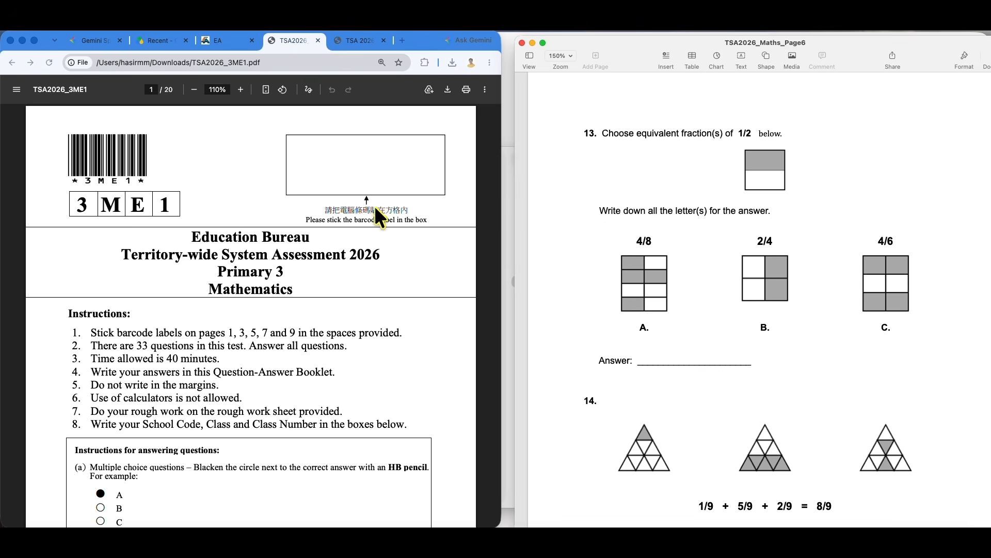
pyautogui.click(225, 184)
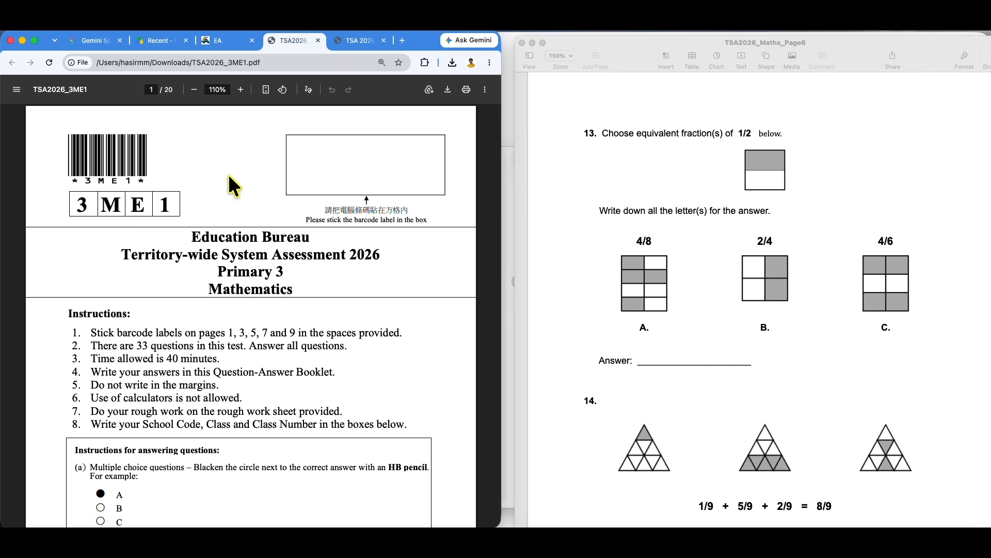
pyautogui.scroll(-20, 228, 175)
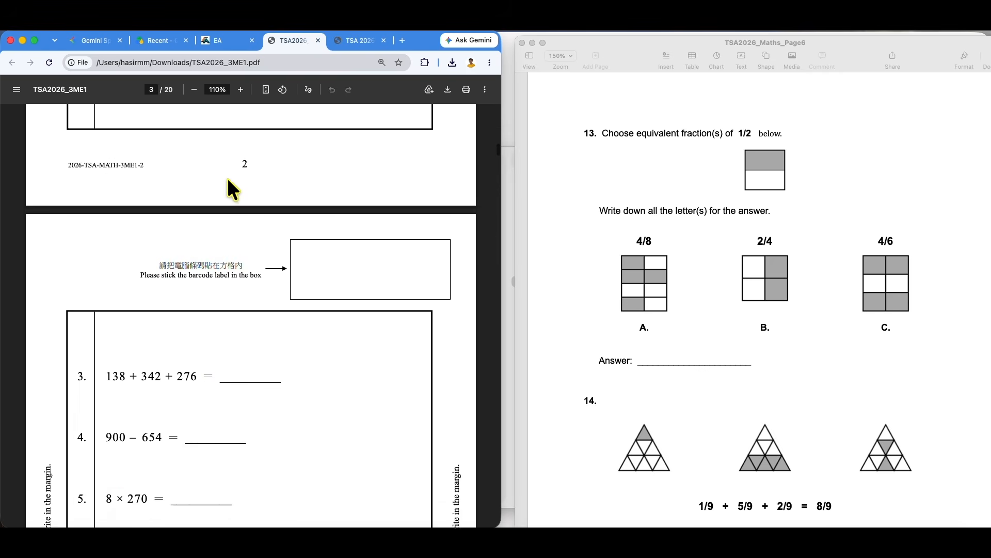
pyautogui.scroll(-20, 227, 178)
pyautogui.scroll(8, 231, 179)
pyautogui.scroll(15, 231, 181)
pyautogui.scroll(8, 230, 179)
pyautogui.scroll(8, 231, 178)
pyautogui.scroll(-14, 230, 178)
pyautogui.scroll(-15, 231, 178)
pyautogui.scroll(-5, 232, 178)
pyautogui.scroll(2, 232, 178)
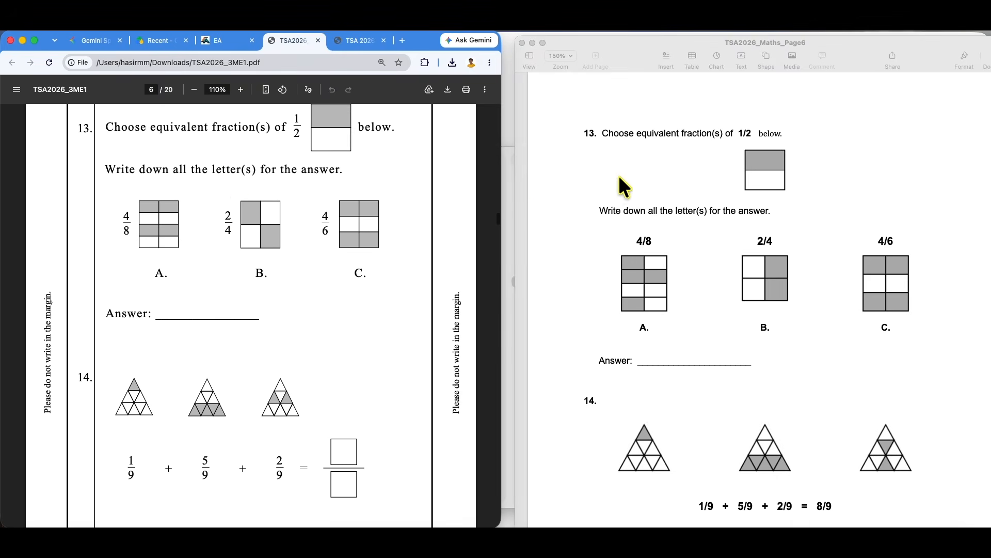
# Step: In the Pages document TSA2026_Maths_Page6, compare question 13's text, 1/2 figure and answer-choice table with the original PDF
pyautogui.click(620, 50)
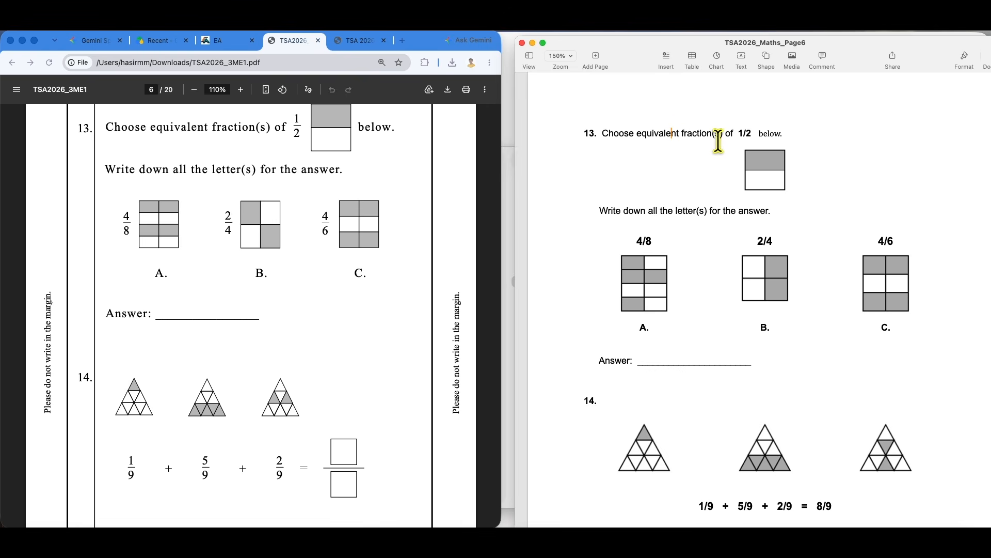
pyautogui.click(770, 172)
pyautogui.click(663, 279)
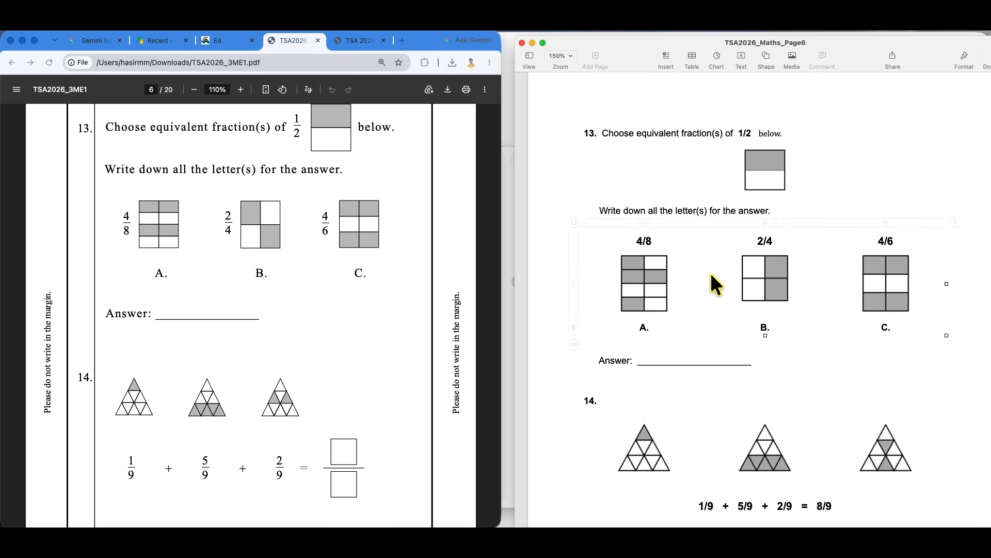
pyautogui.scroll(1, 287, 225)
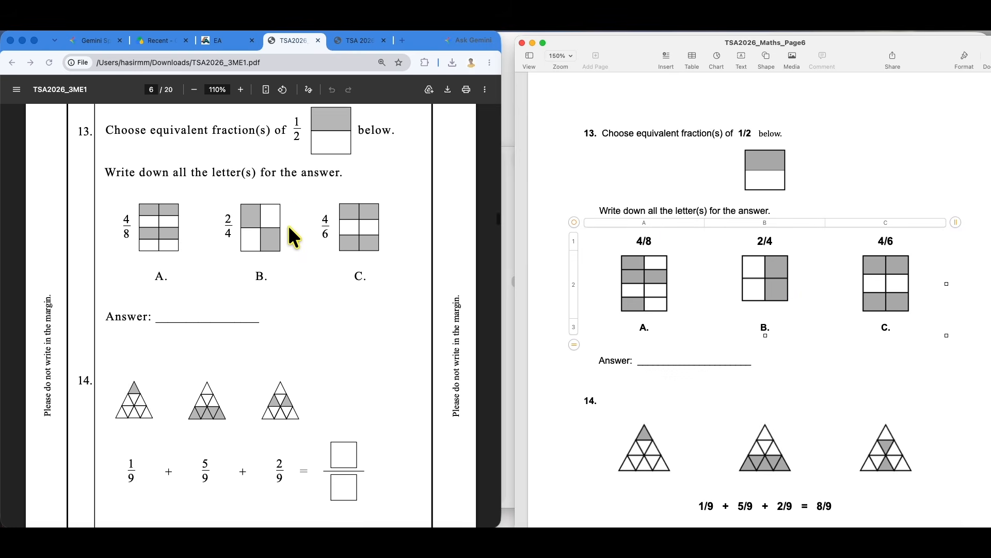
pyautogui.click(585, 192)
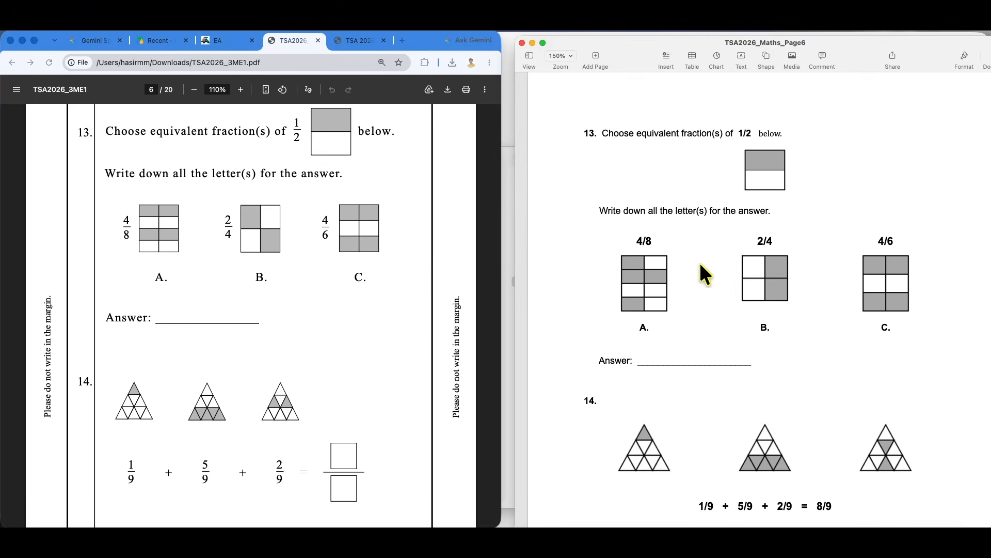
pyautogui.click(642, 280)
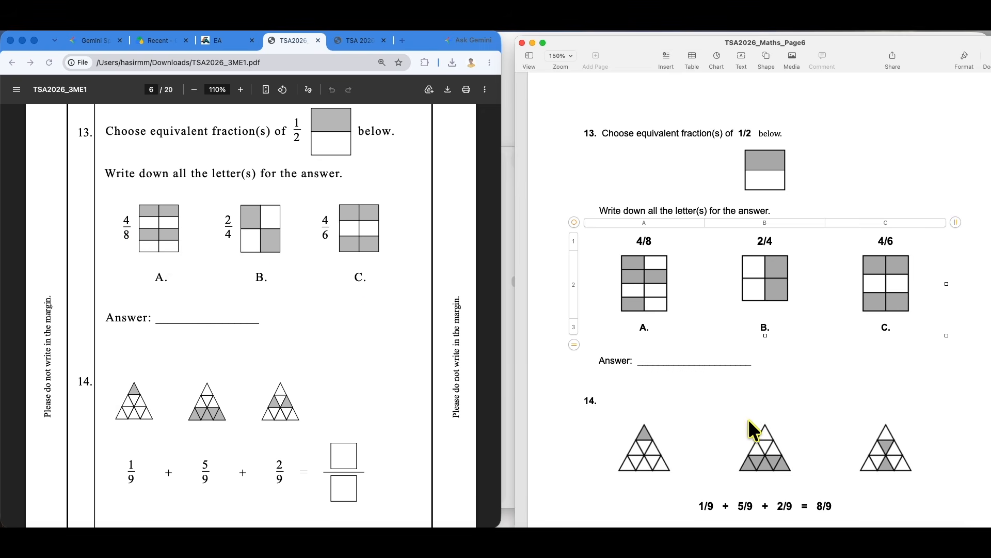
# Step: Check question 14's shaded triangles and the 8/9 answer of its fraction sum against the original paper
pyautogui.scroll(-1, 742, 339)
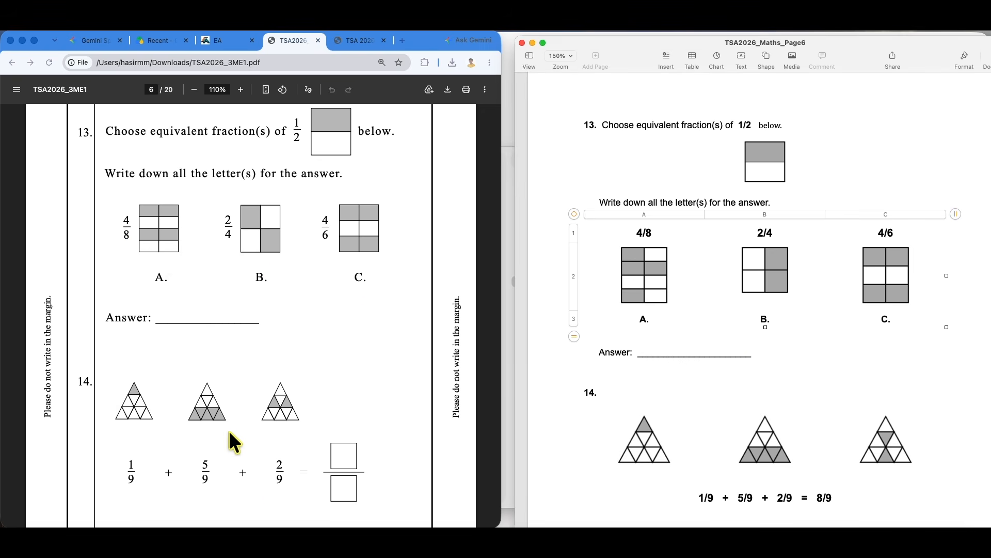
pyautogui.click(827, 499)
pyautogui.click(841, 497)
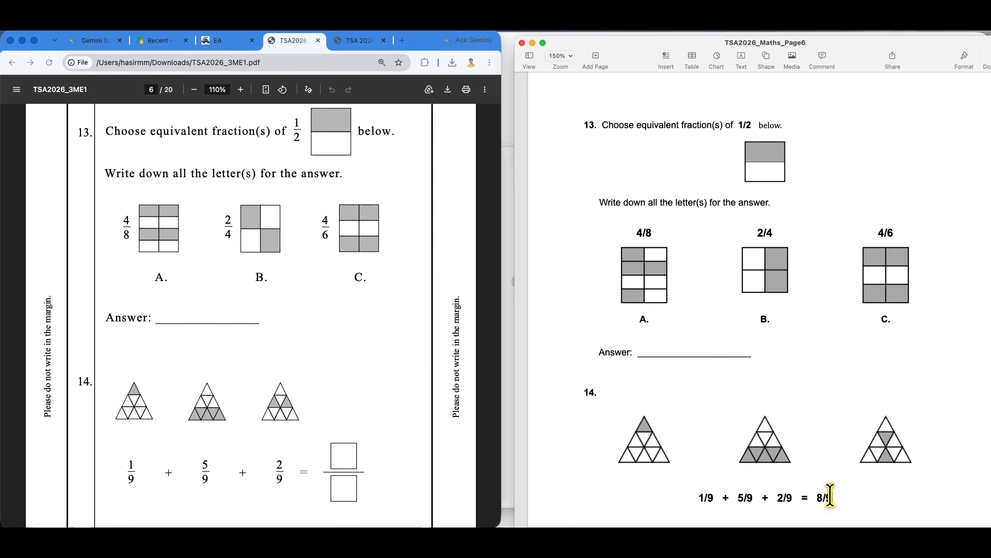
pyautogui.moveTo(831, 497)
pyautogui.mouseDown()
pyautogui.moveTo(810, 497)
pyautogui.moveTo(835, 497)
pyautogui.mouseUp()
pyautogui.click(305, 410)
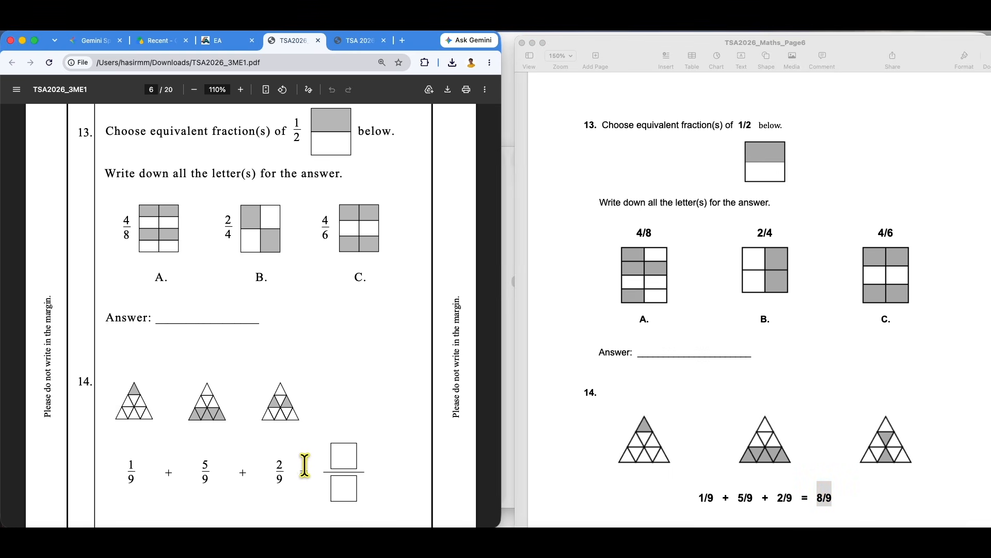
pyautogui.click(770, 446)
pyautogui.click(878, 449)
pyautogui.click(628, 454)
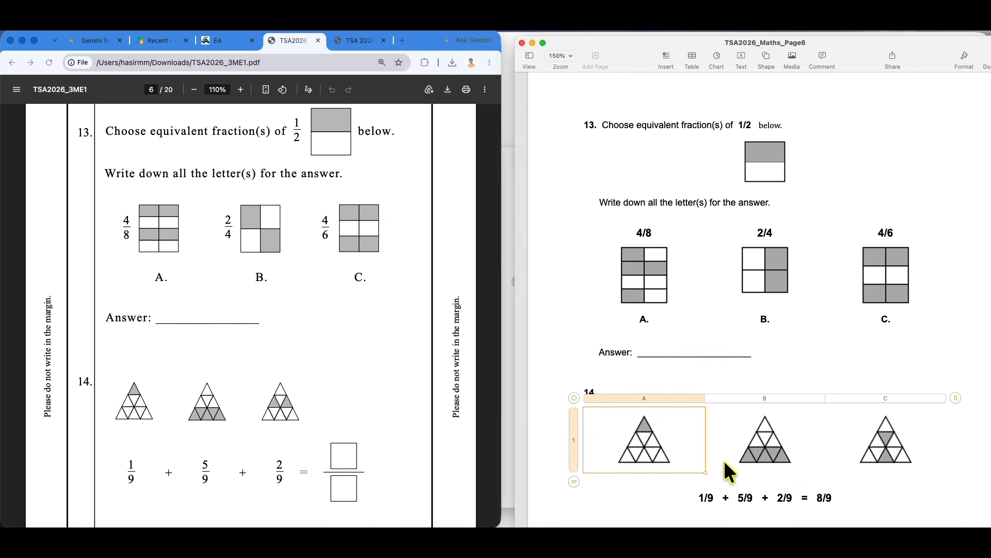
pyautogui.click(888, 455)
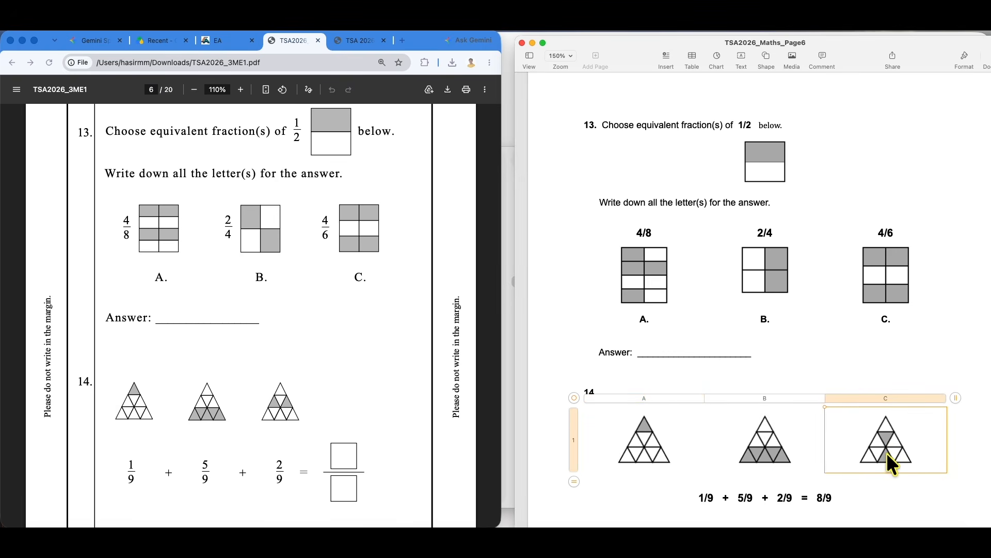
# Step: Recheck question 13's shaded 1/2 figure and the 4/8, 2/4 and 4/6 grids in the recreated page
pyautogui.click(763, 242)
pyautogui.click(647, 268)
pyautogui.click(883, 271)
pyautogui.click(765, 172)
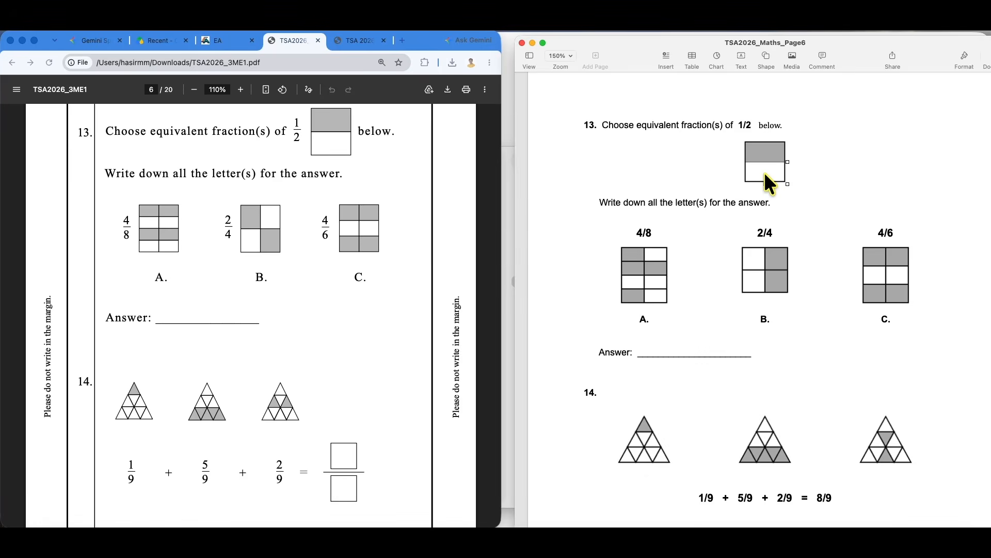
pyautogui.click(641, 278)
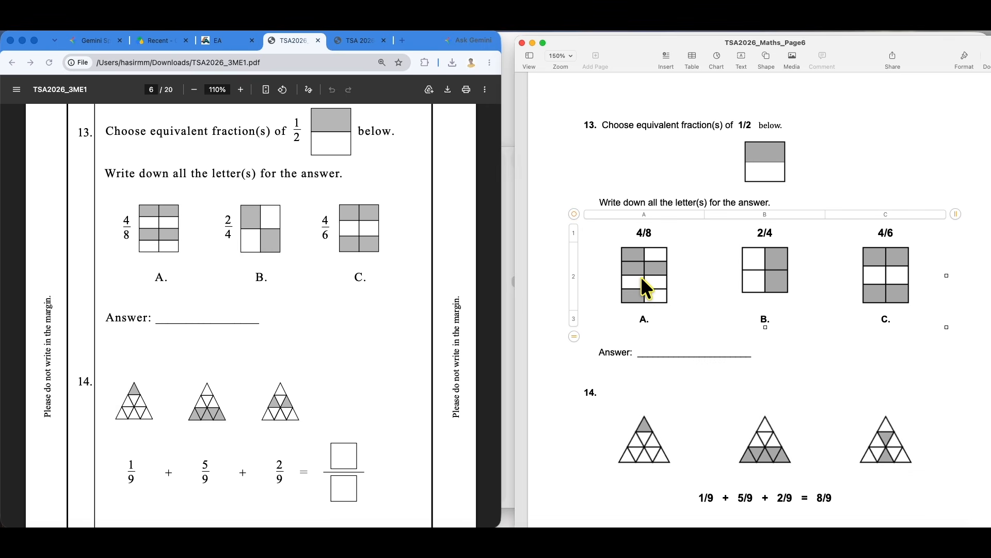
pyautogui.click(758, 354)
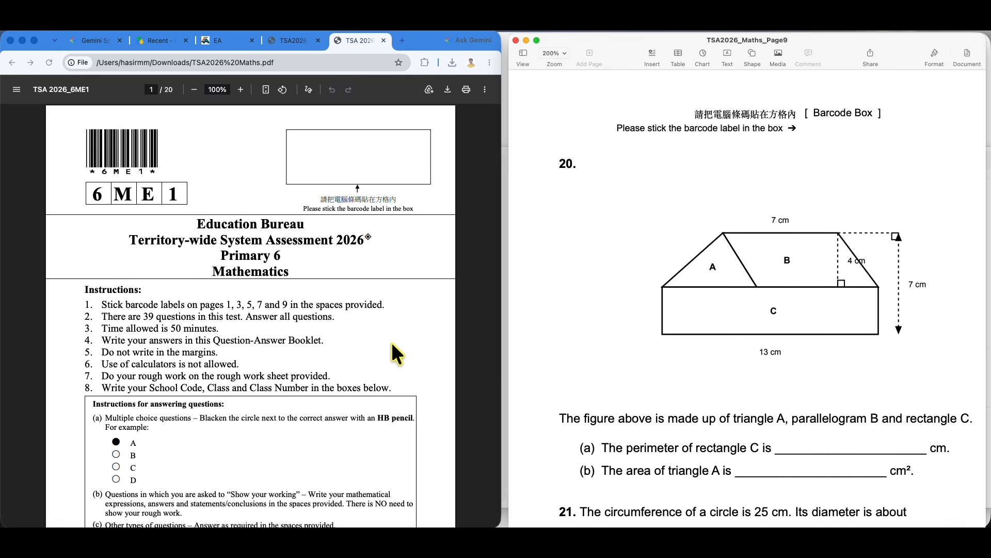
# Step: Find questions 20 and 21 on page 9 of the TSA 2026_6ME1 PDF
pyautogui.scroll(-7, 392, 344)
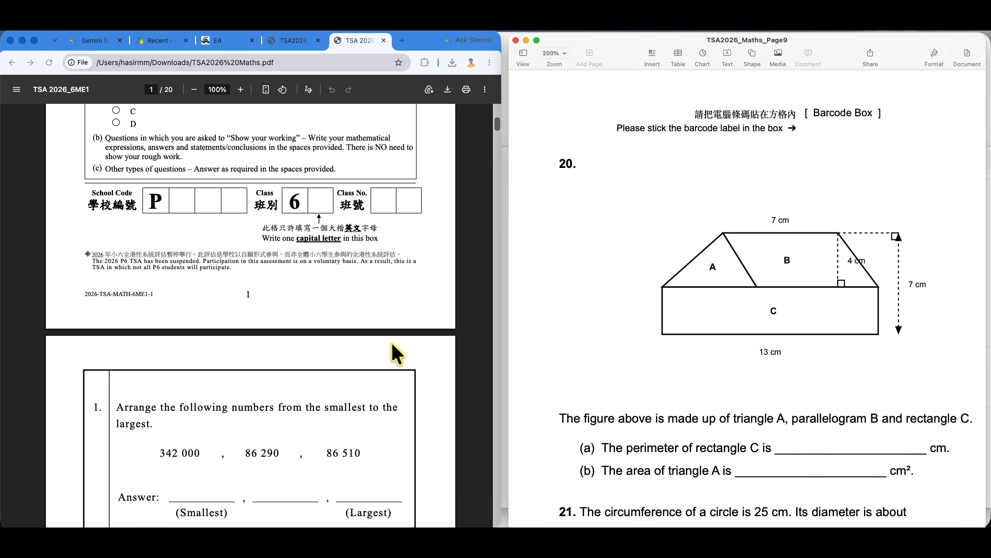
pyautogui.scroll(-4, 392, 344)
pyautogui.scroll(-20, 391, 341)
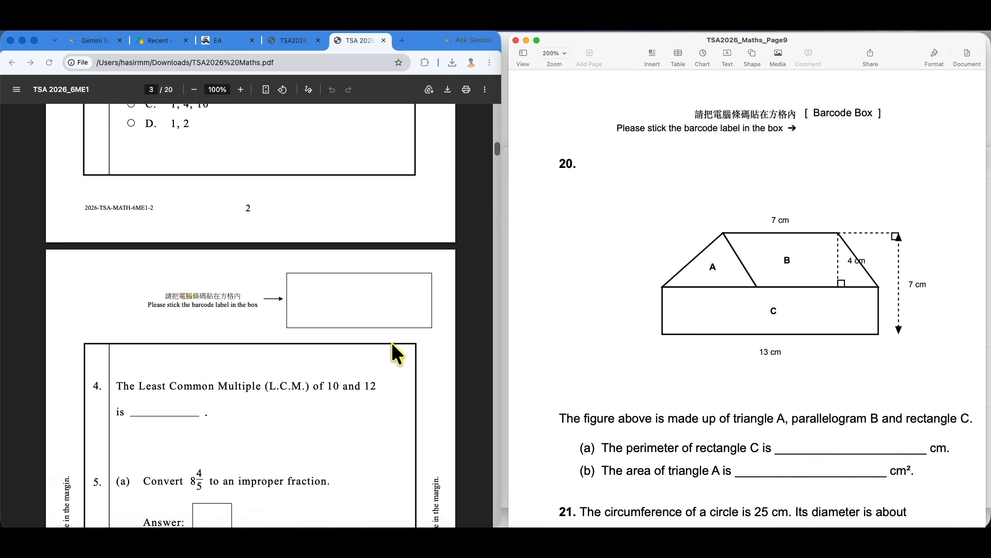
pyautogui.scroll(-20, 391, 344)
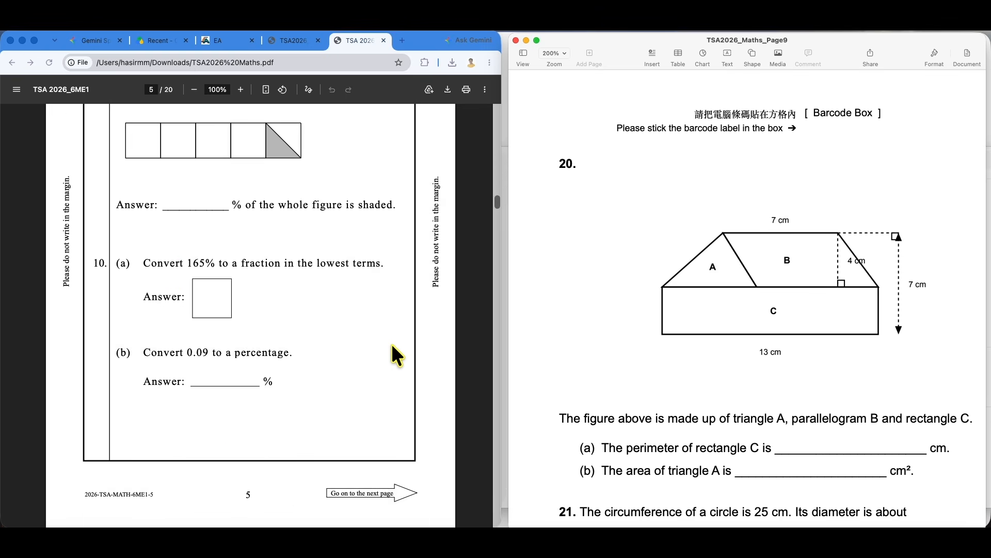
pyautogui.scroll(-15, 392, 347)
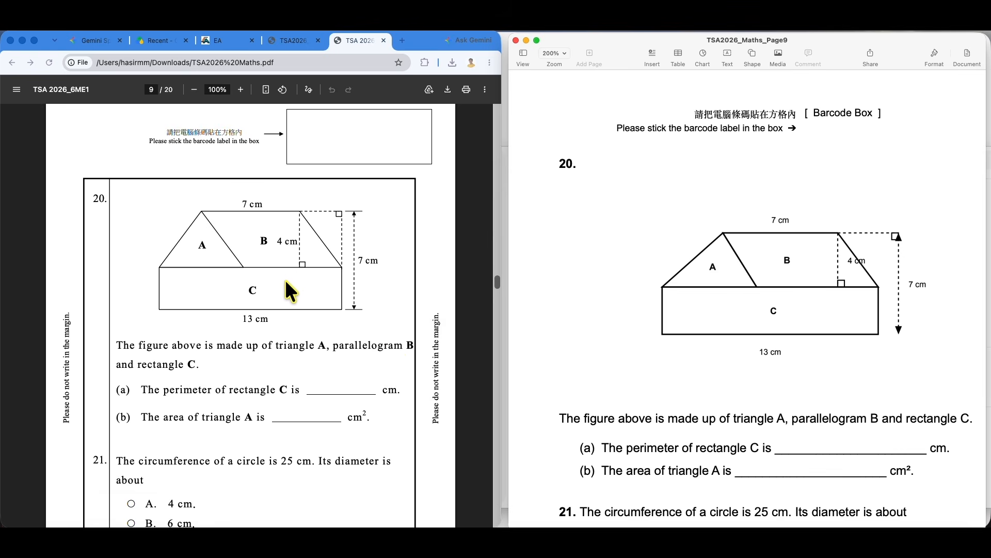
pyautogui.scroll(-3, 286, 282)
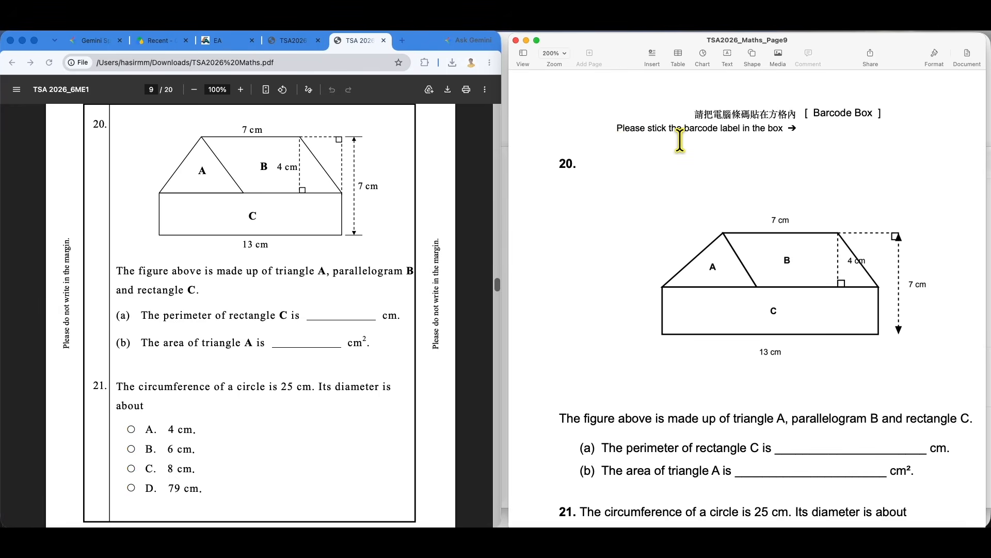
# Step: Compare question 20's composite figure and question 21's answer options in TSA2026_Maths_Page9 with the original PDF
pyautogui.scroll(-3, 711, 155)
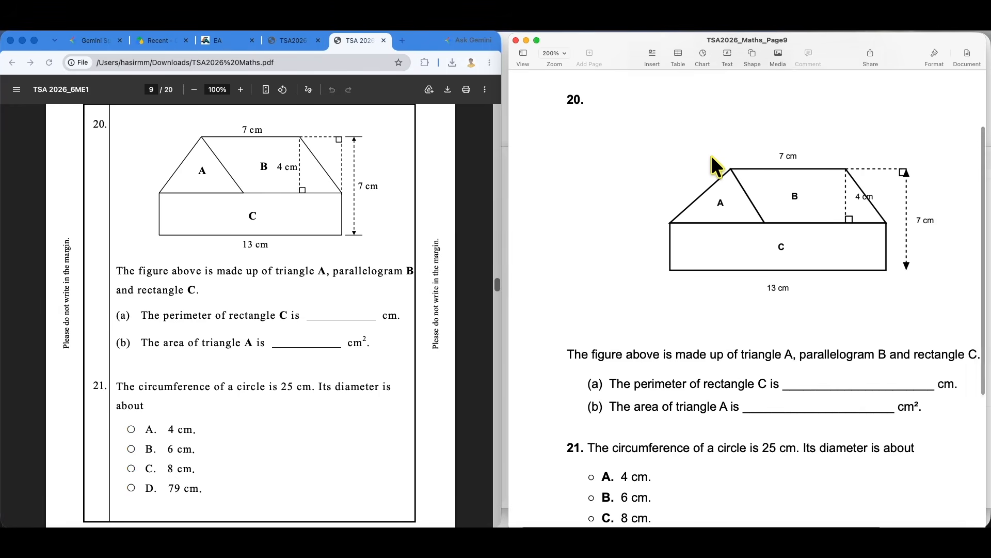
pyautogui.scroll(1, 712, 155)
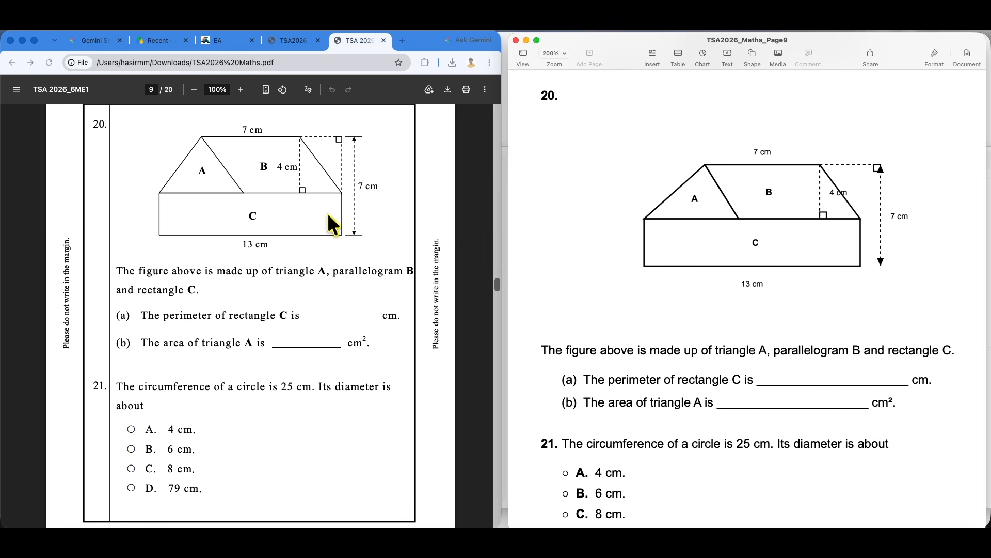
pyautogui.scroll(-3, 649, 281)
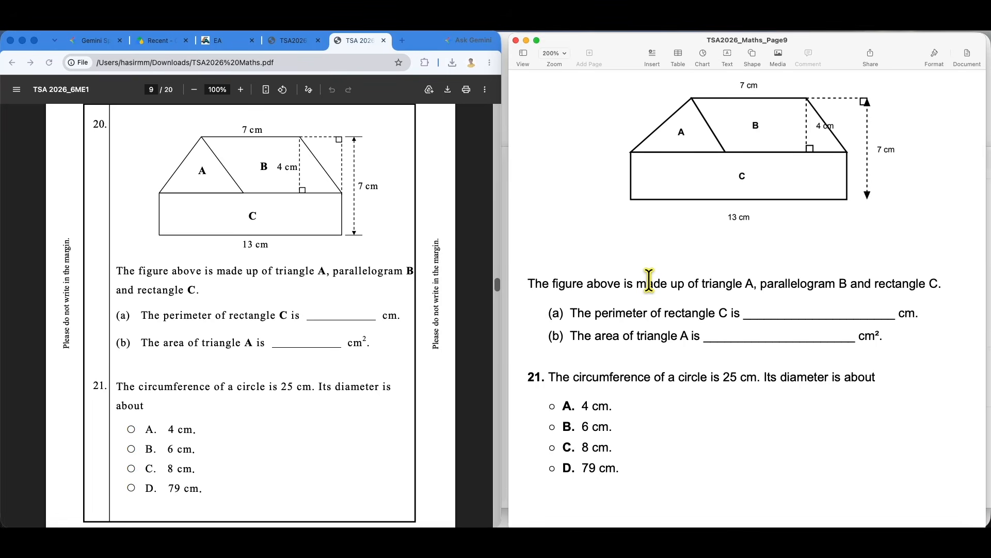
pyautogui.scroll(3, 648, 280)
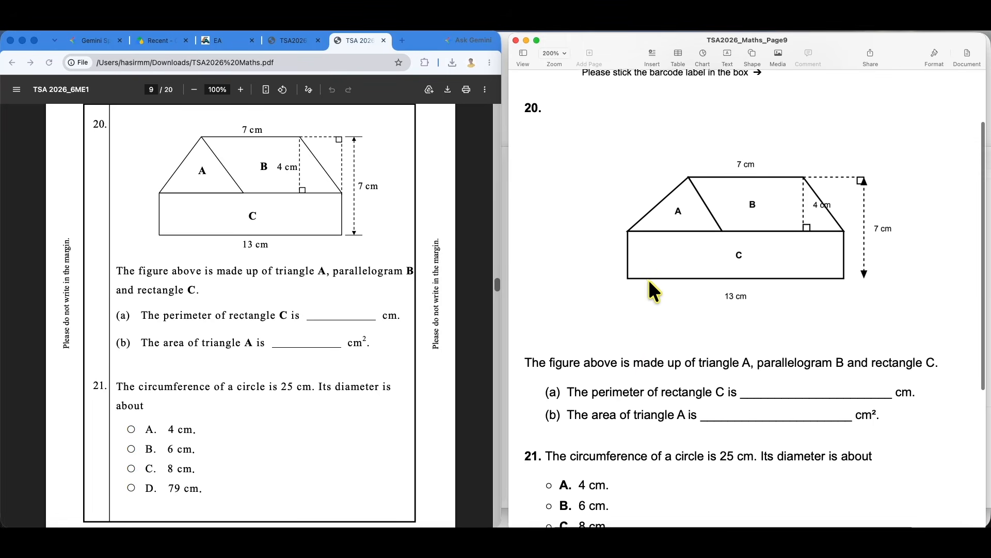
pyautogui.hscroll(-1, 648, 280)
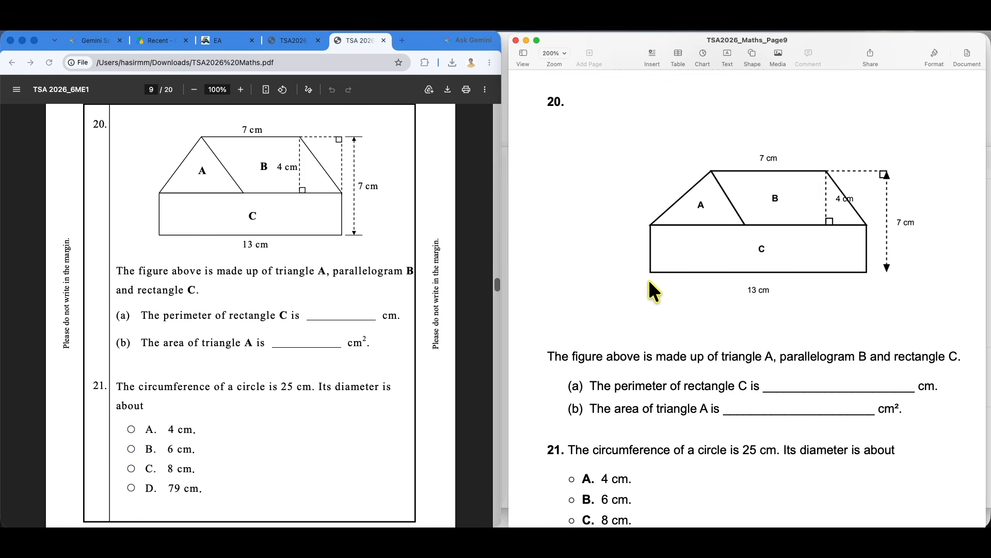
pyautogui.scroll(-2, 661, 283)
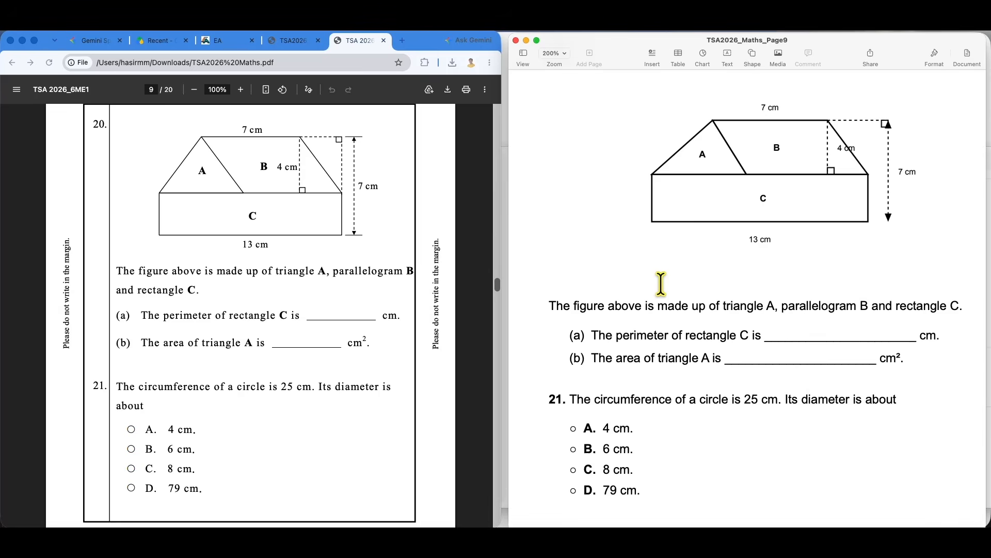
pyautogui.scroll(1, 661, 283)
pyautogui.hscroll(1, 661, 283)
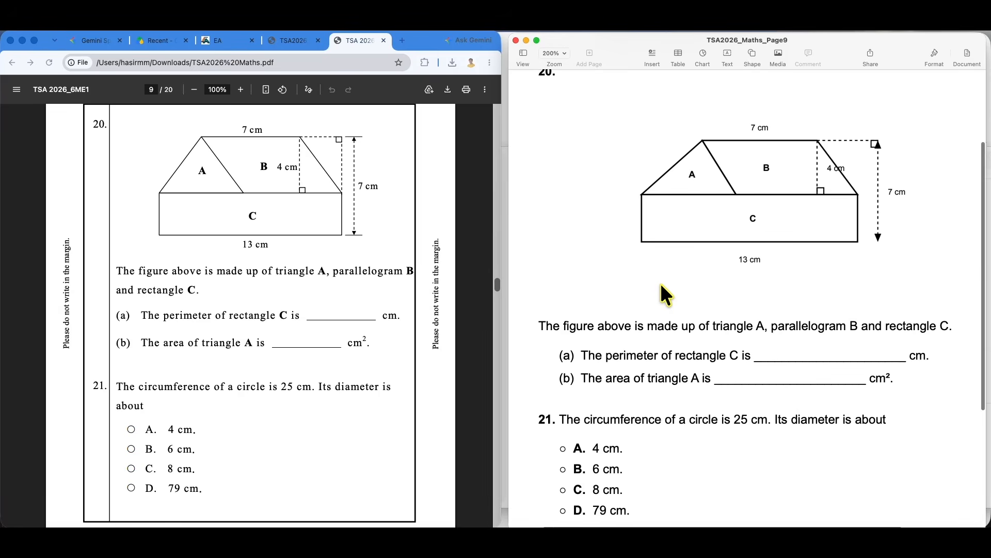